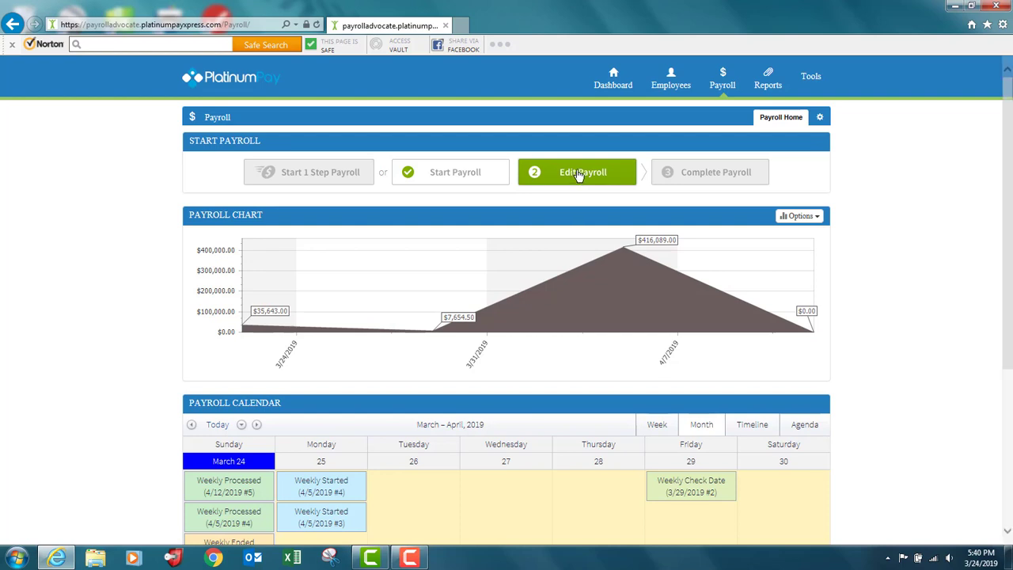
Open the started payroll for editing in the payroll power grid
click(577, 176)
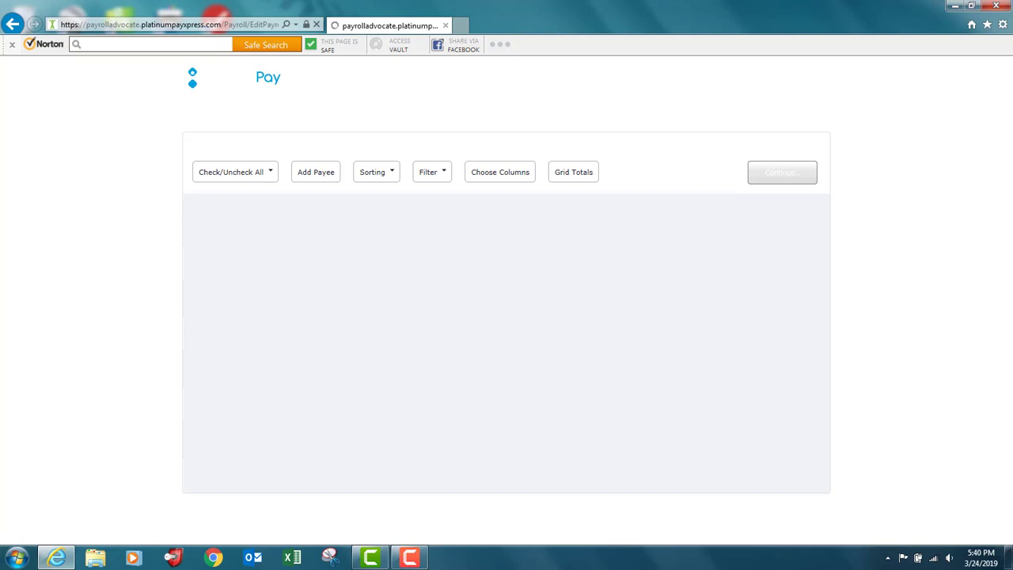
click(402, 558)
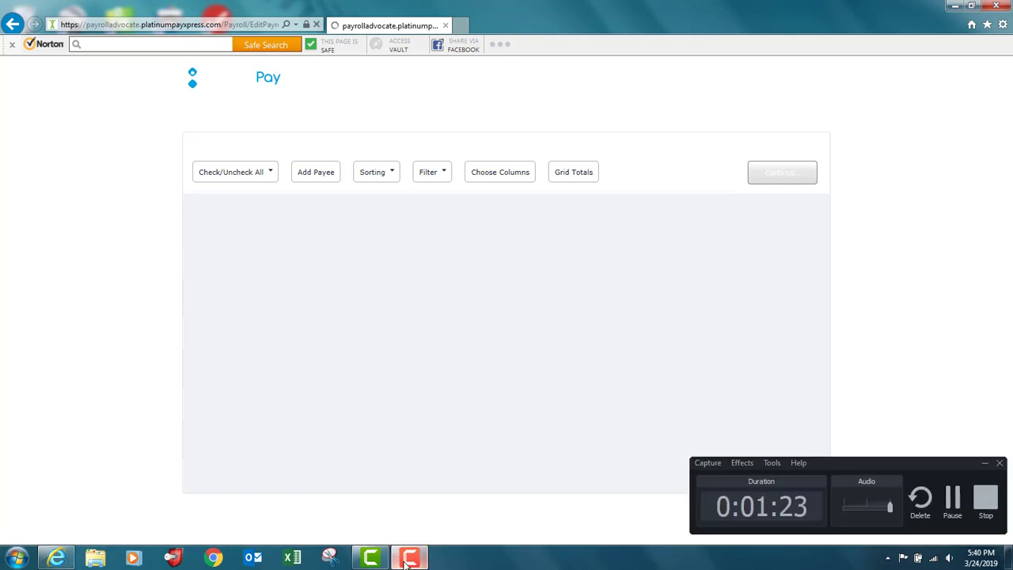
click(943, 505)
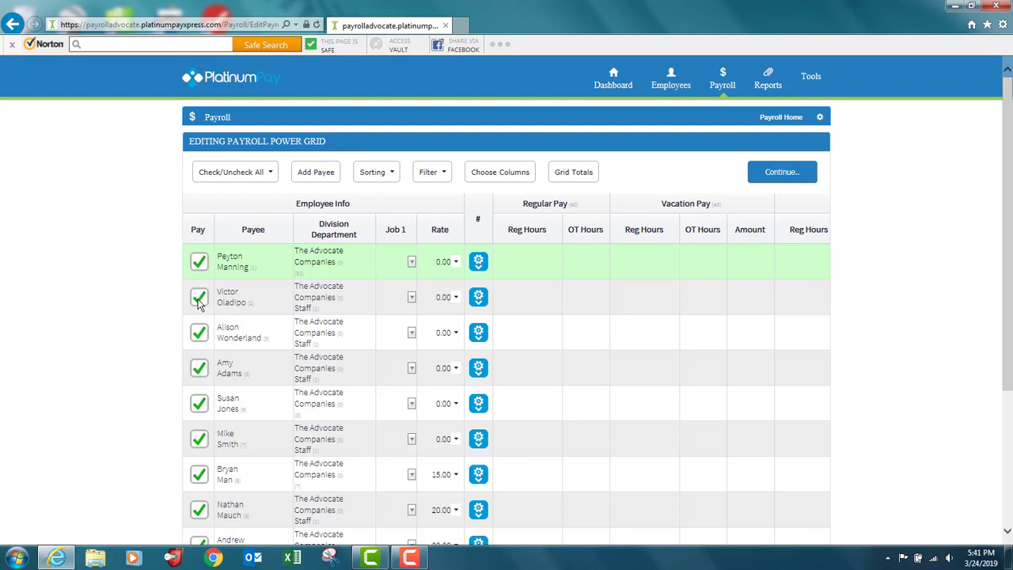
Exclude the second listed payee from this payroll, and filter the grid to hourly employees
scroll(198, 303, down, 3)
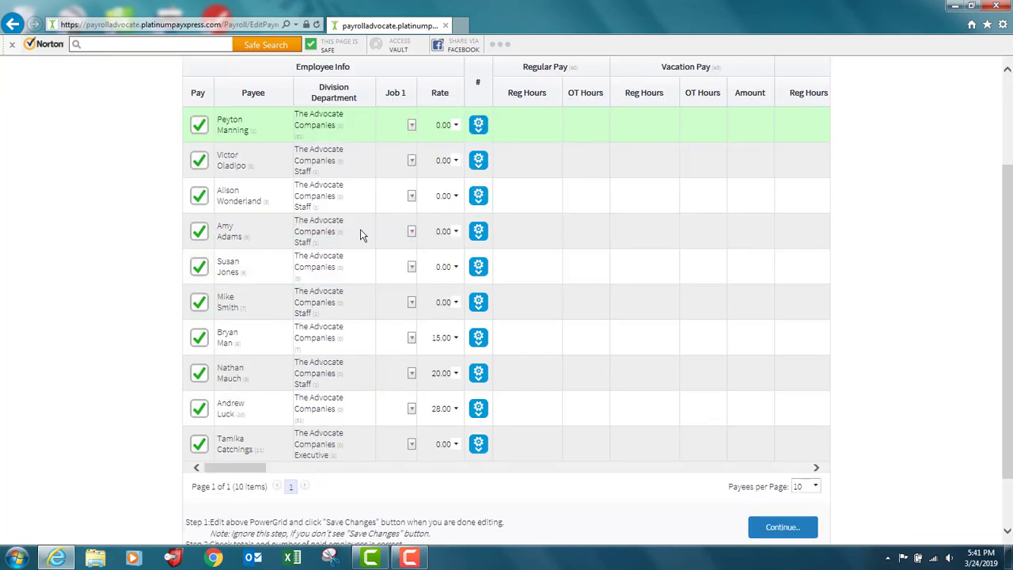
click(199, 162)
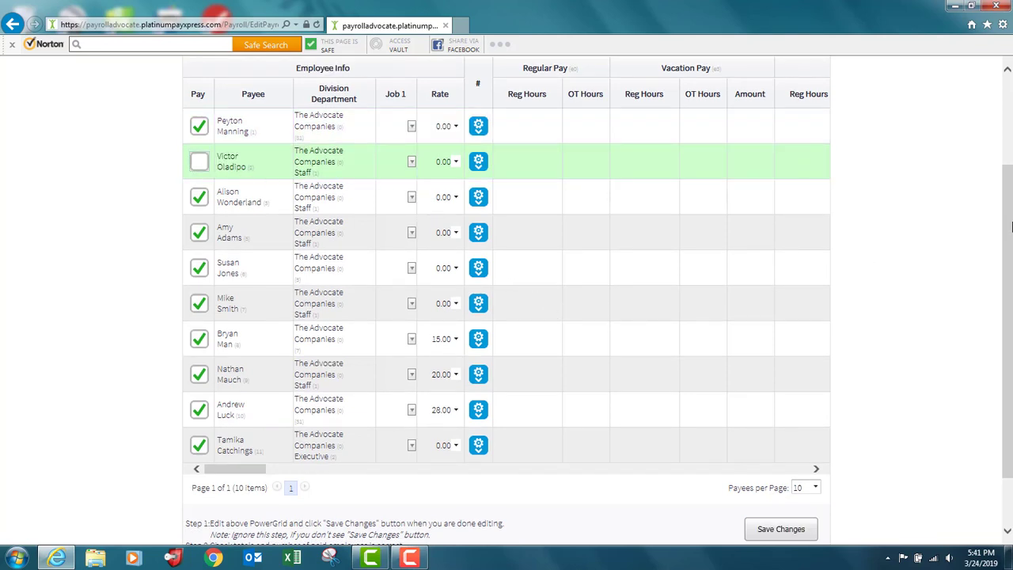
scroll(1011, 227, up, 2)
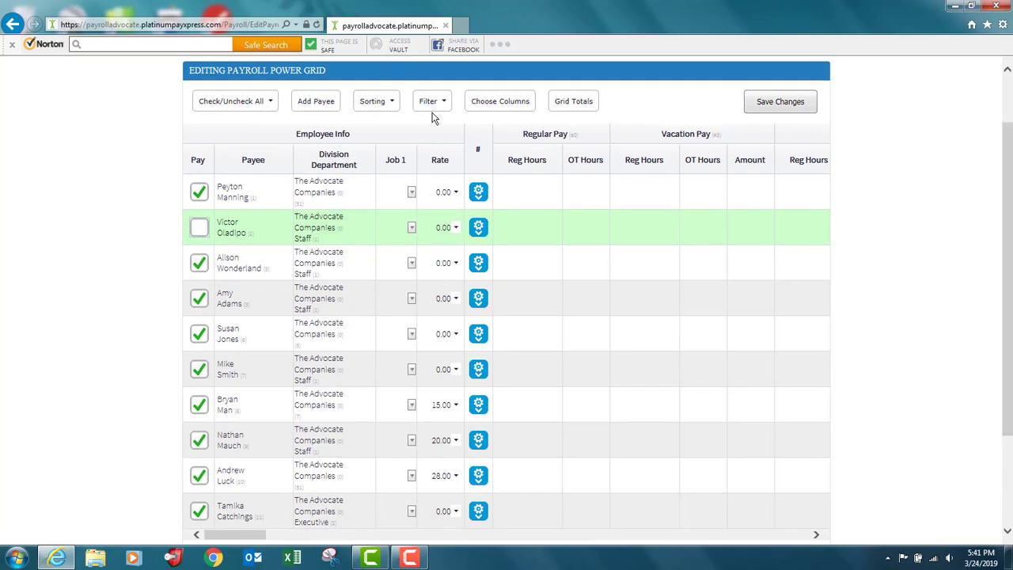
click(431, 103)
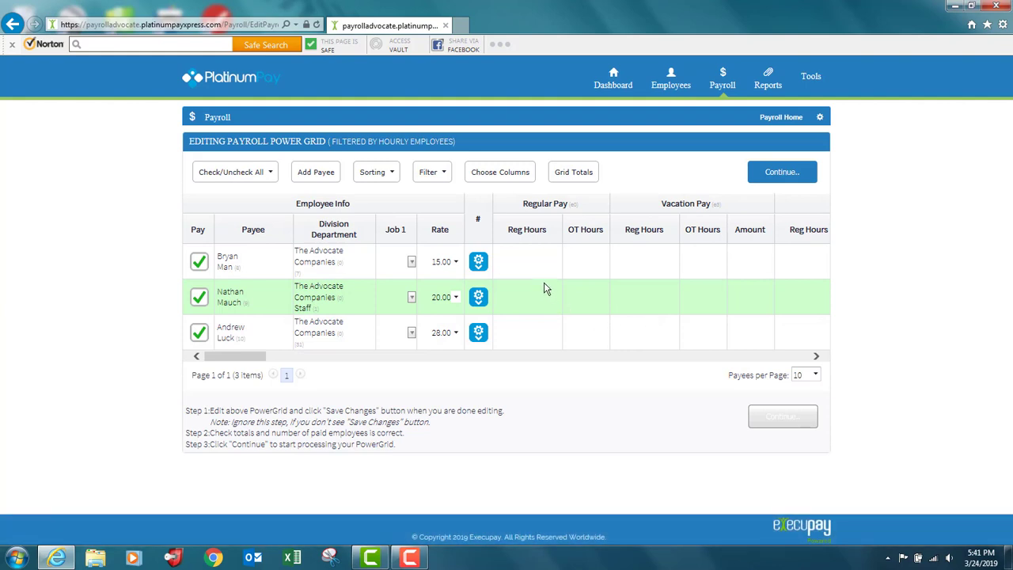
Enter 40 regular hours under Regular Pay for each of the three hourly employees
click(528, 262)
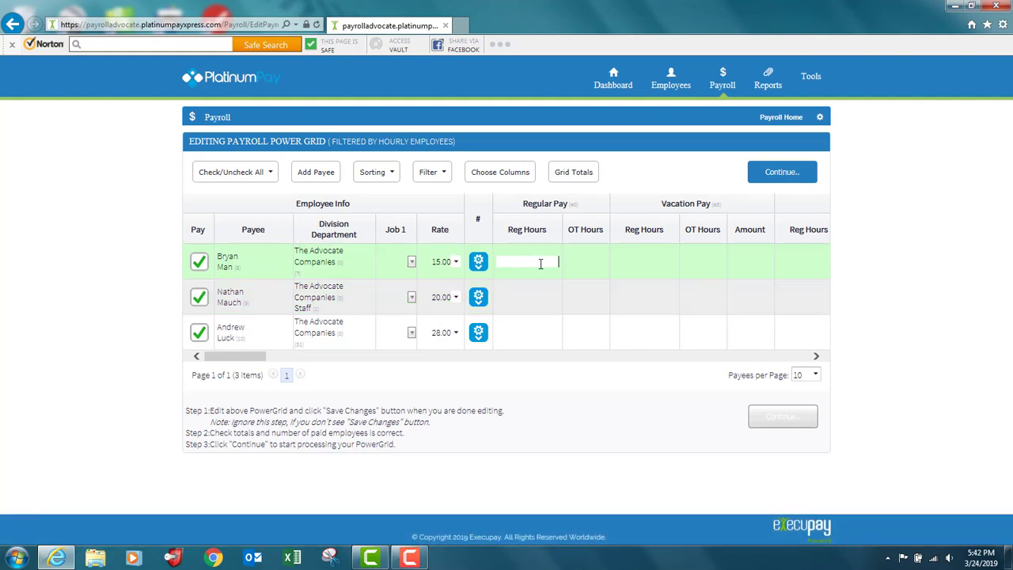
text(40)
click(534, 298)
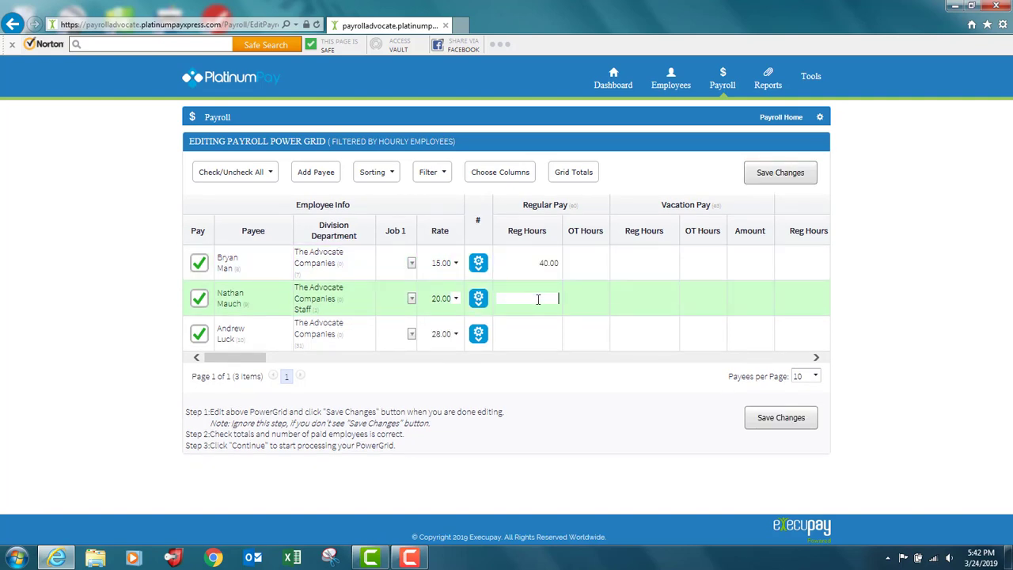
text(40)
click(530, 332)
text(40)
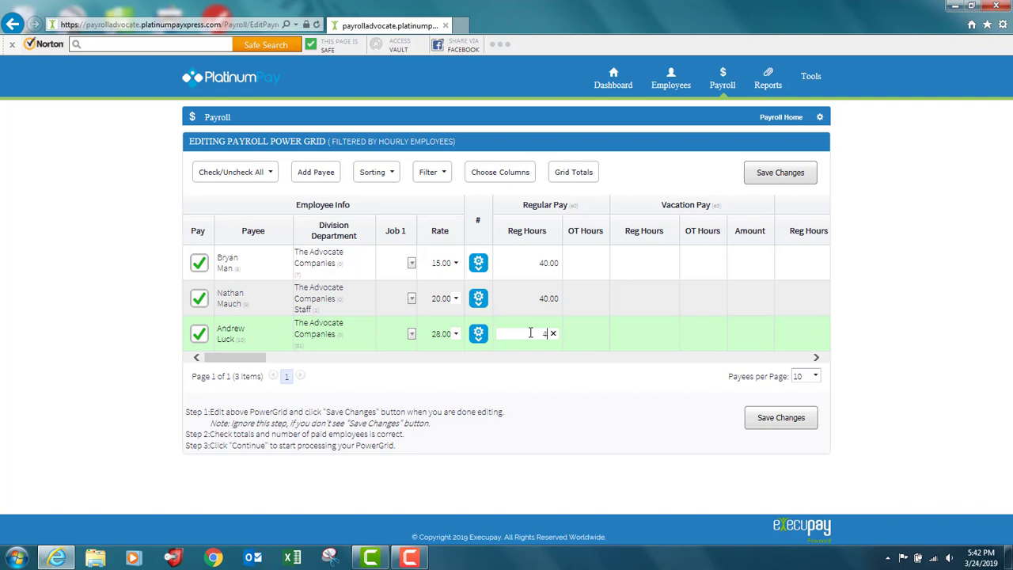
Enter 4 overtime hours under Regular Pay for the employees with rates of 20.00 and 28.00
click(587, 298)
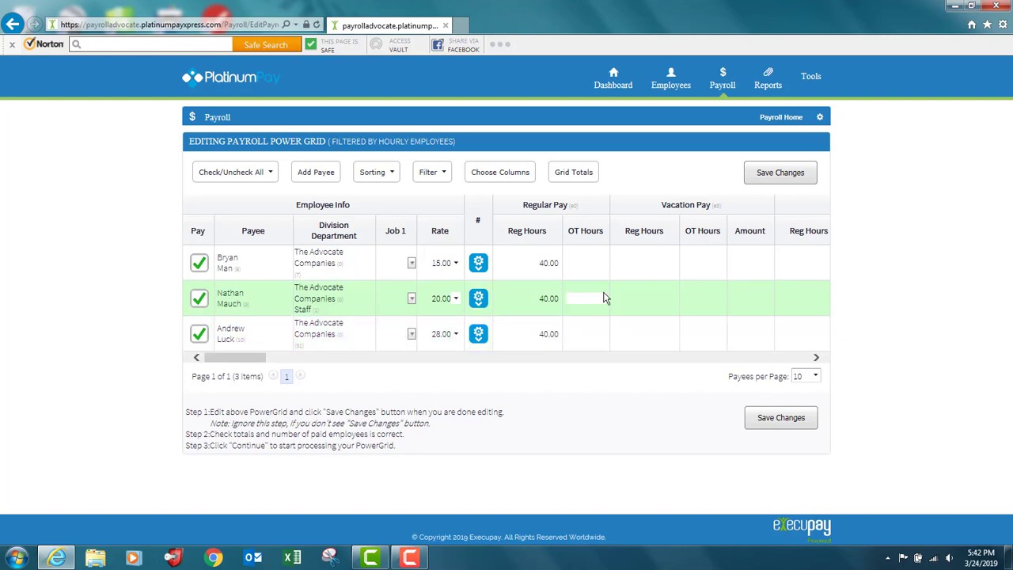
text(4)
click(588, 333)
text(4)
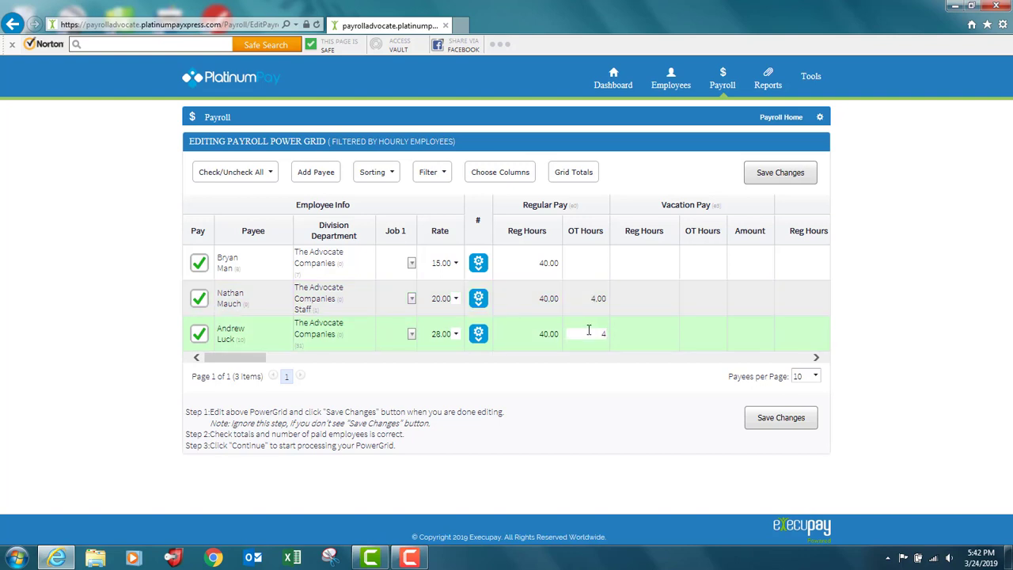
Set the 15.00-rate employee's regular hours to 32 and enter 8 regular hours under Vacation Pay
click(542, 263)
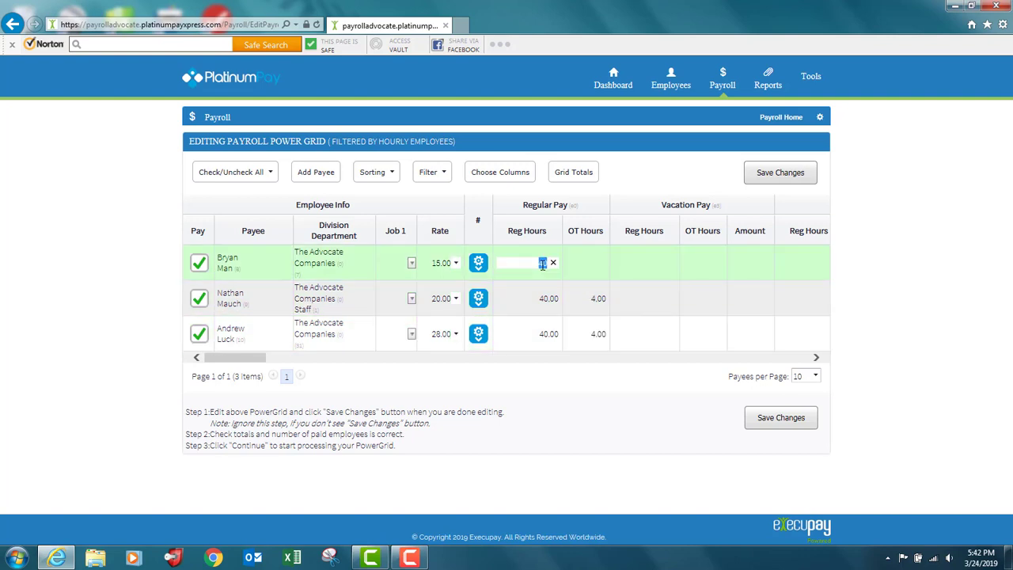
text(32)
click(651, 265)
text(8)
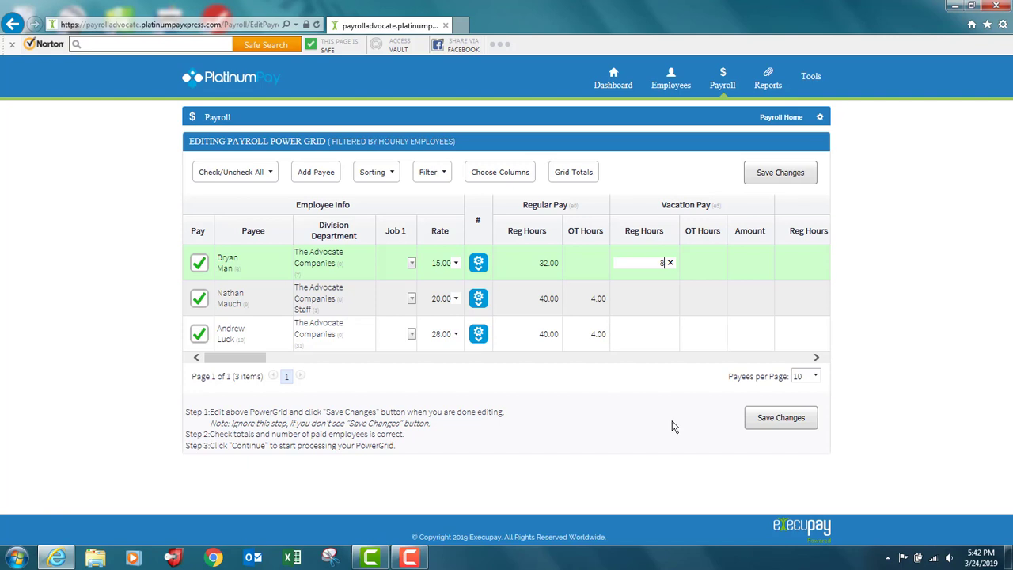
click(638, 298)
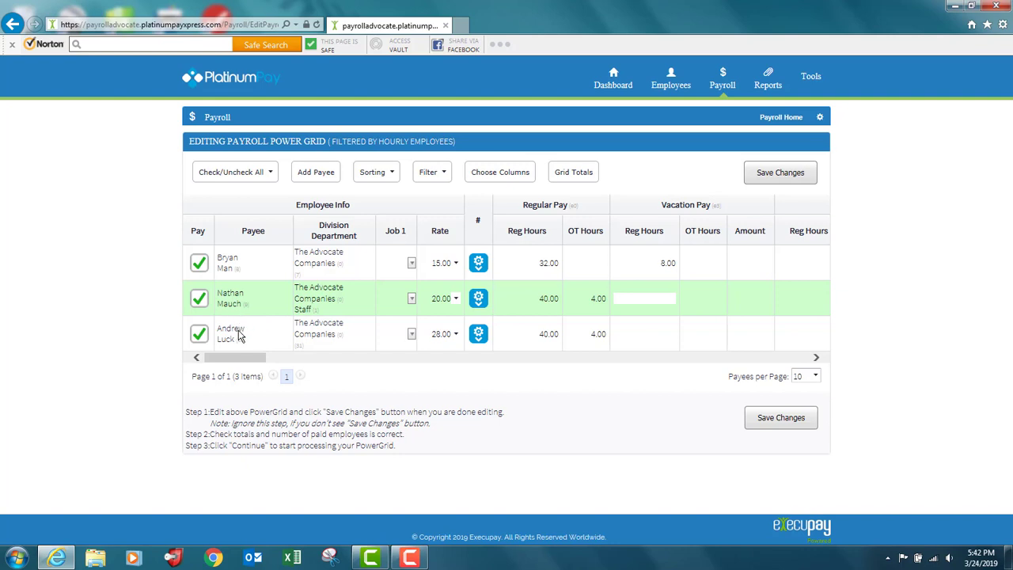
Duplicate the grid row of the employee with the 28.00 rate
click(476, 337)
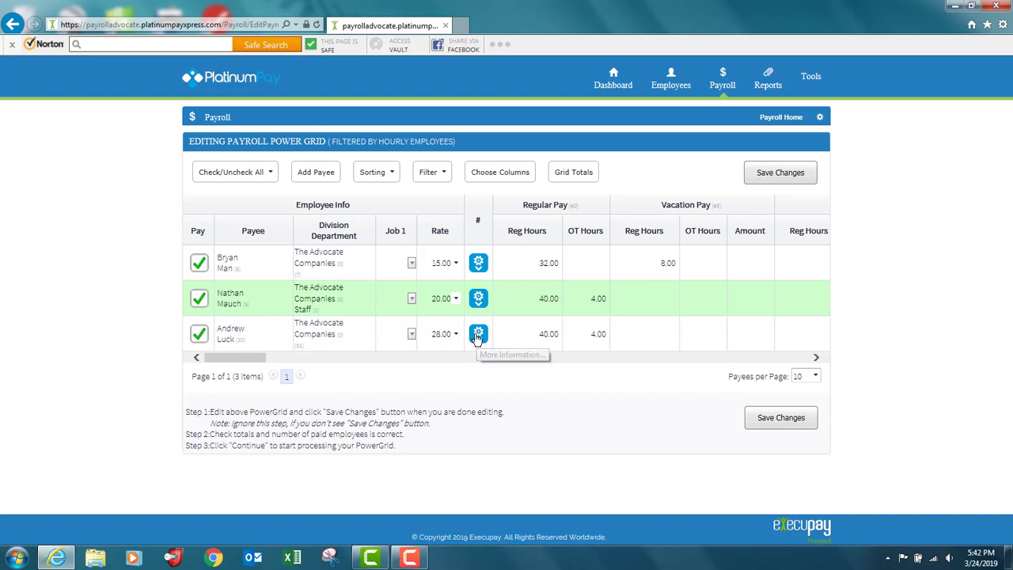
click(477, 335)
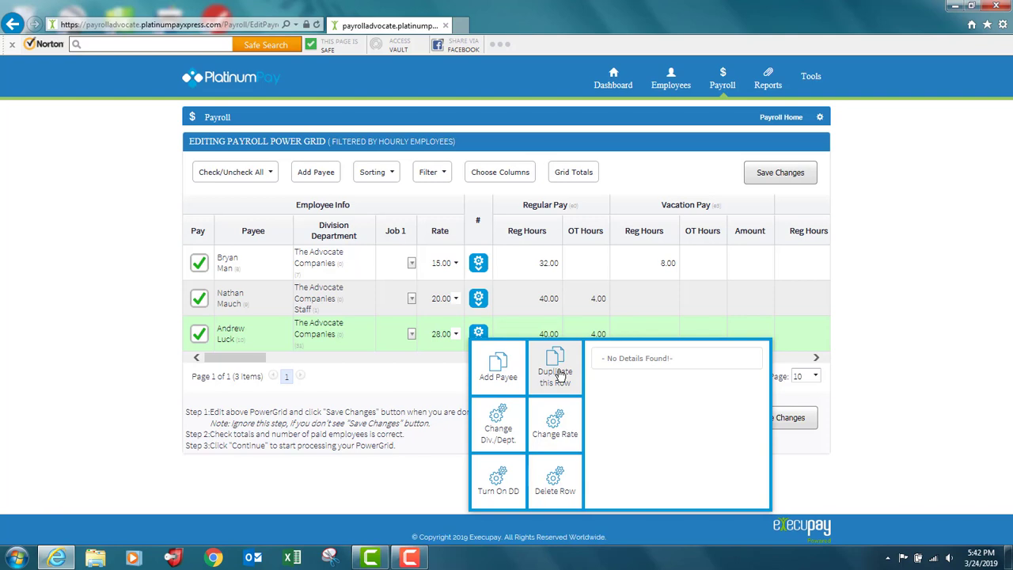
click(559, 373)
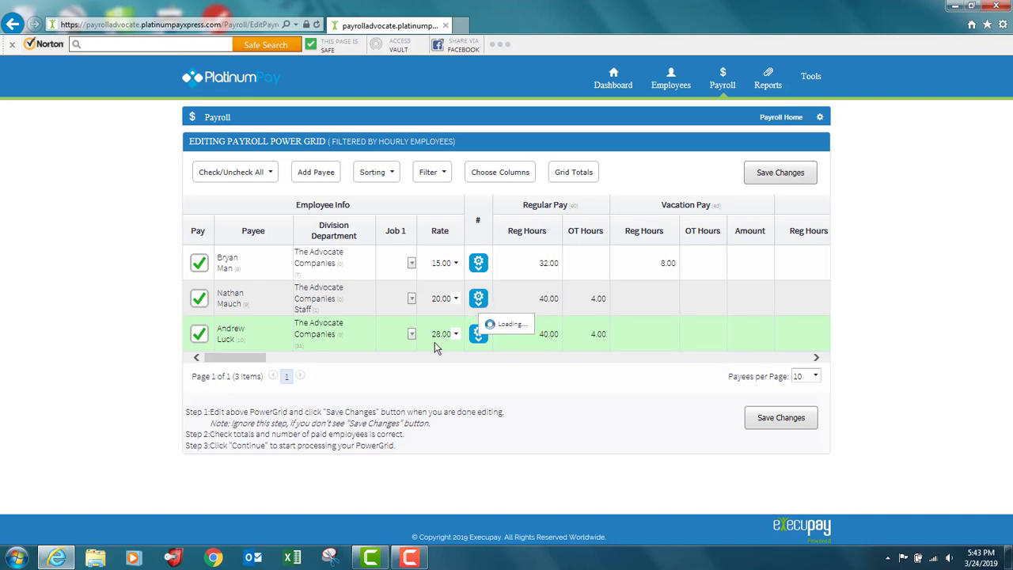
click(422, 558)
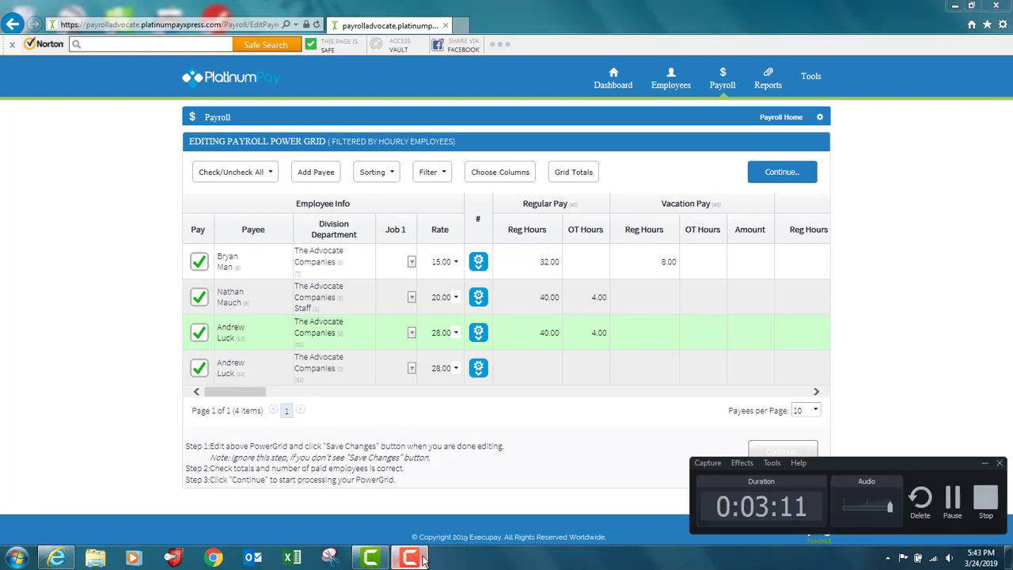
click(952, 500)
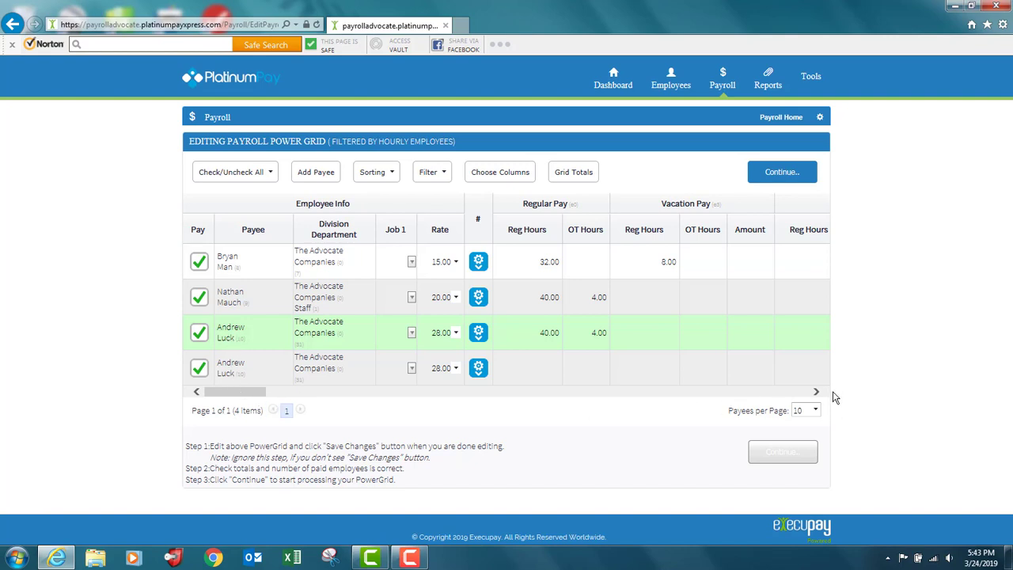
Enter a Bonus amount of 1000 in the duplicated 28.00-rate row and save the grid changes
drag(815, 392, 815, 393)
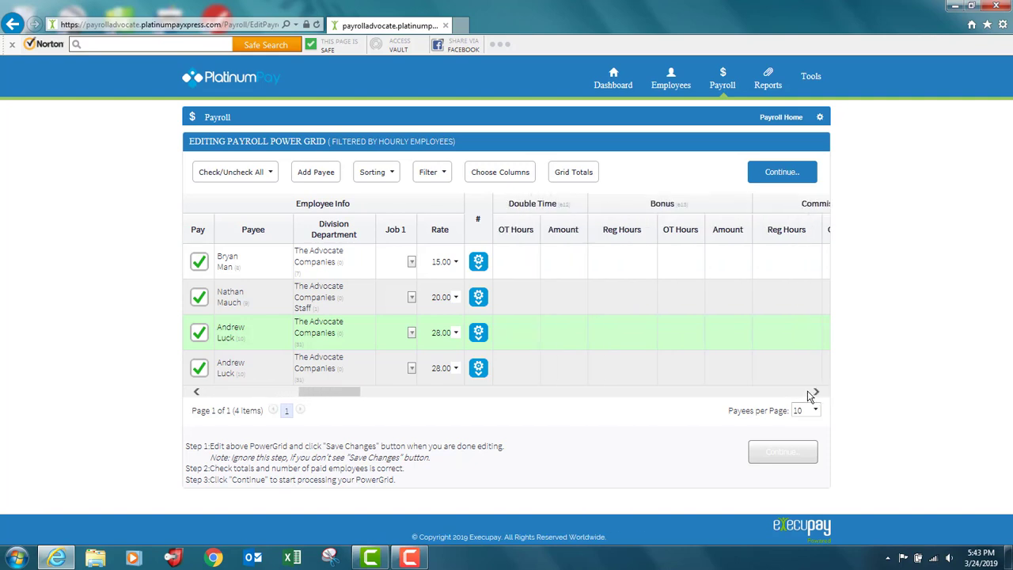
click(722, 370)
text(1000)
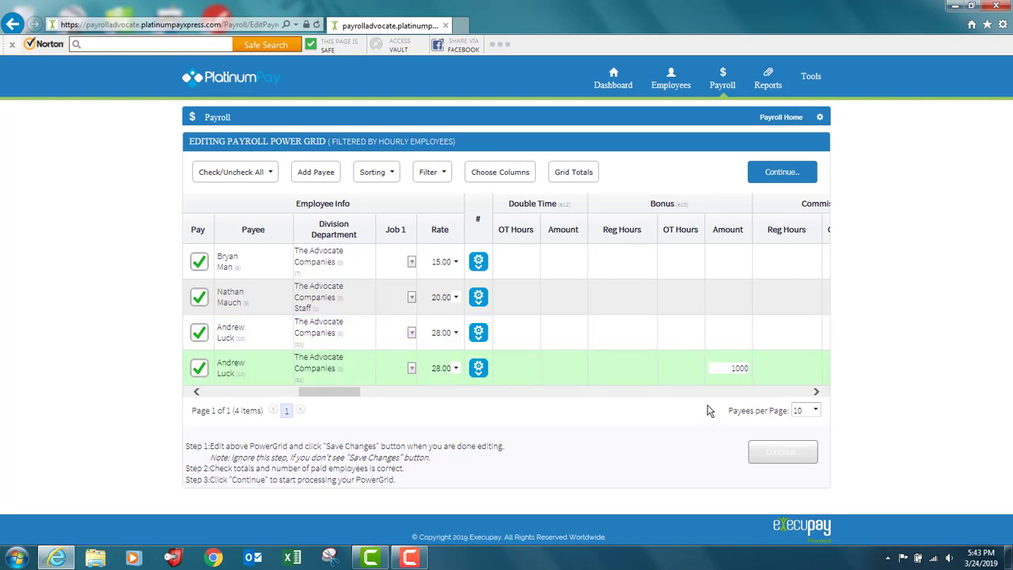
click(675, 367)
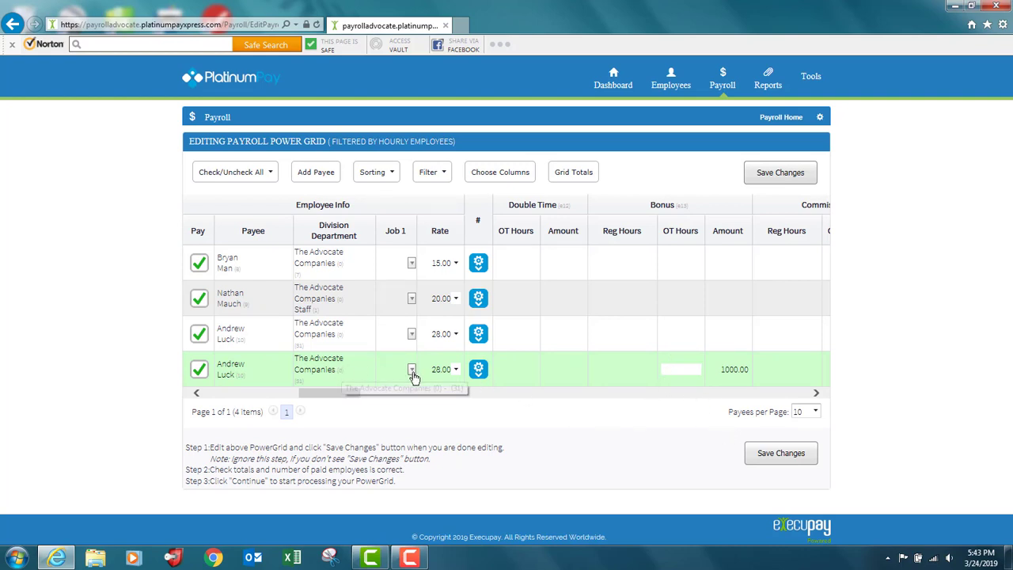
click(790, 456)
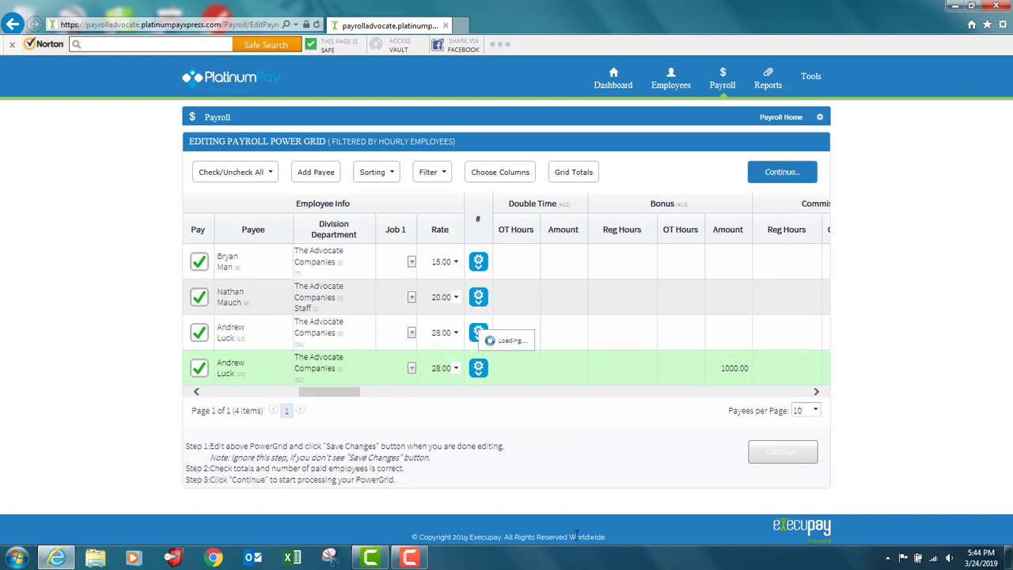
click(409, 560)
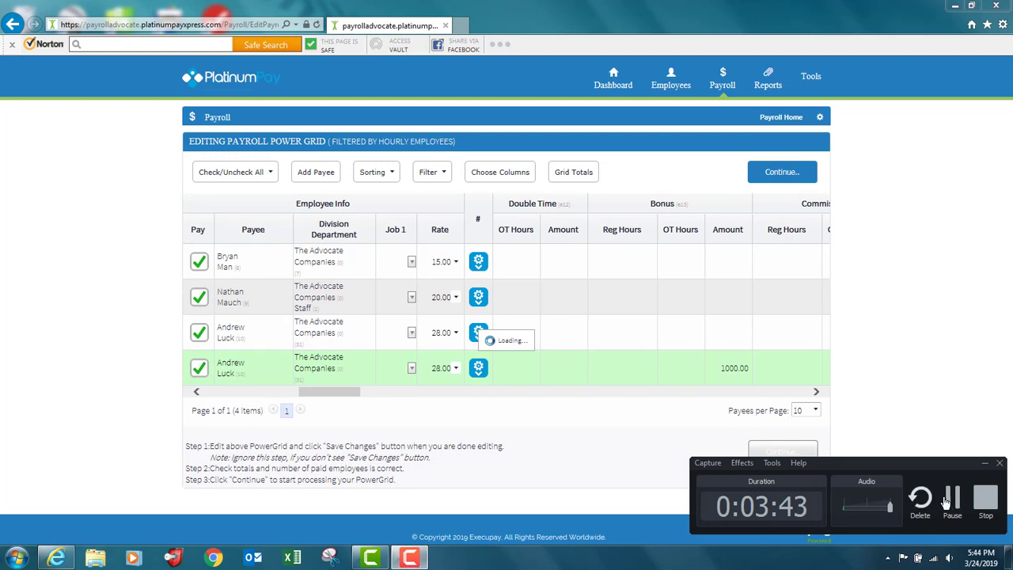
click(952, 499)
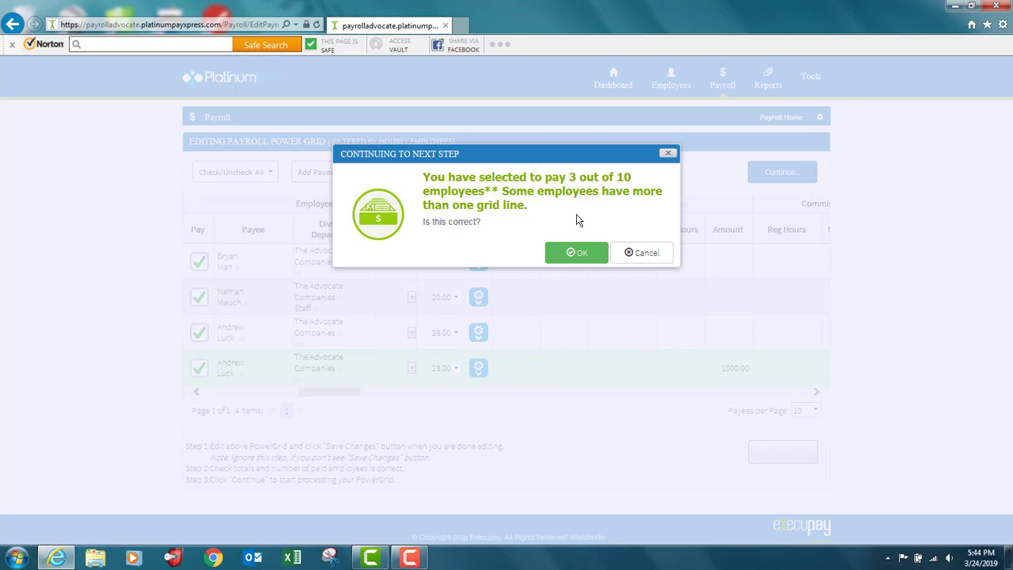
Confirm the number of employees to pay and let the payroll be calculated
click(580, 255)
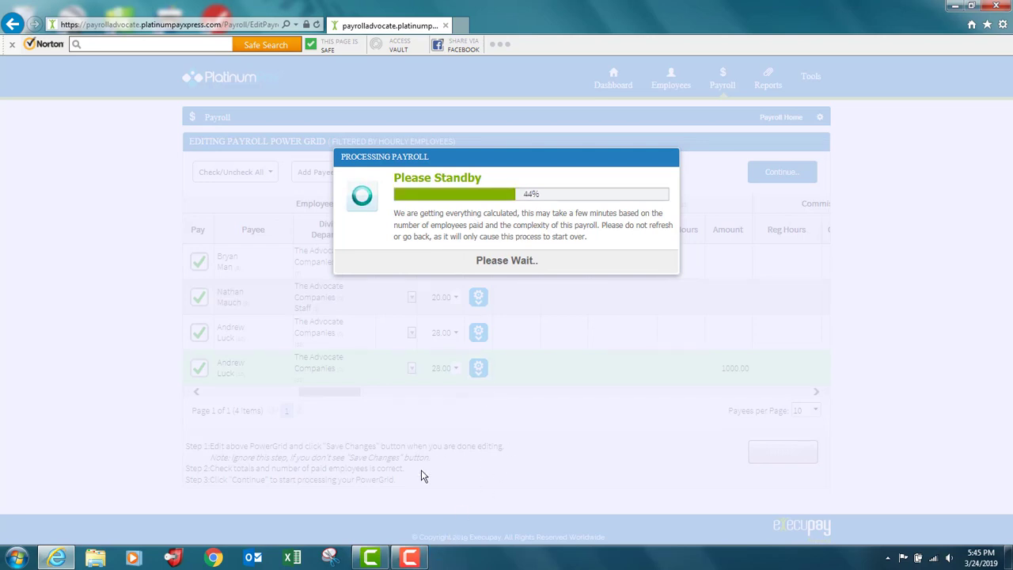
mouse_move(411, 561)
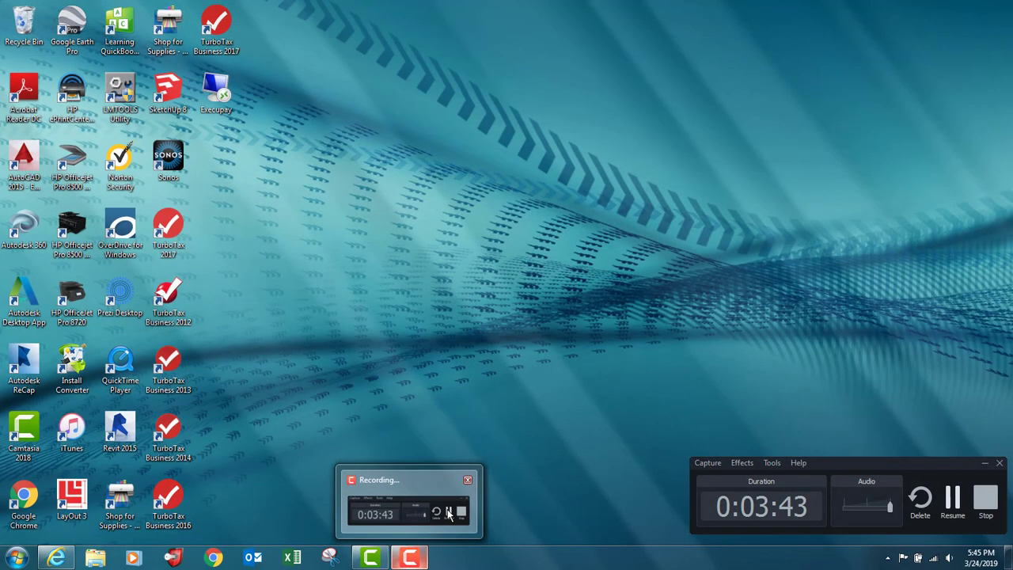
click(447, 515)
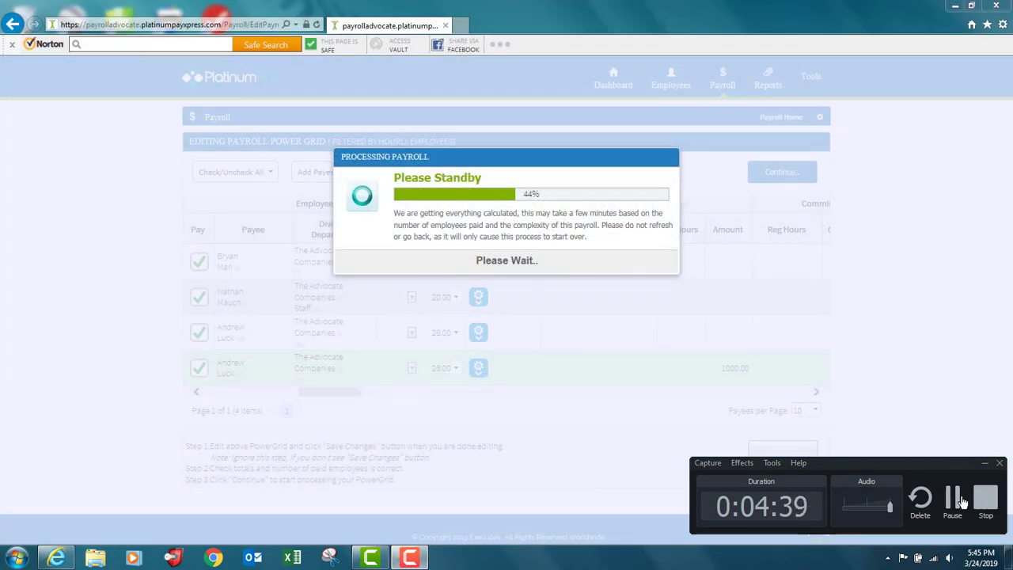
click(954, 500)
click(857, 504)
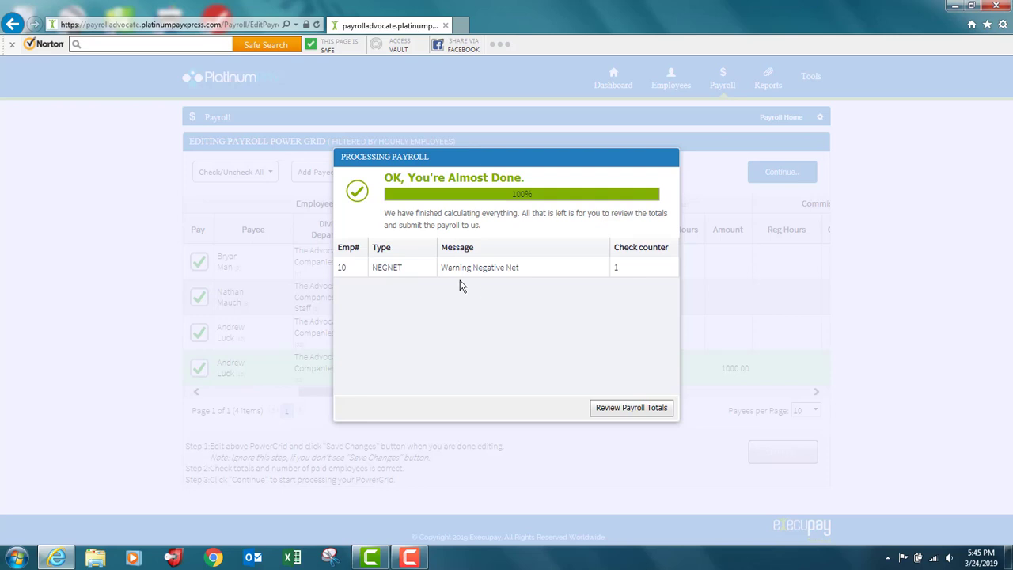
Check the warning message in the payroll processing results, and proceed to the payroll totals for review
drag(441, 268, 524, 267)
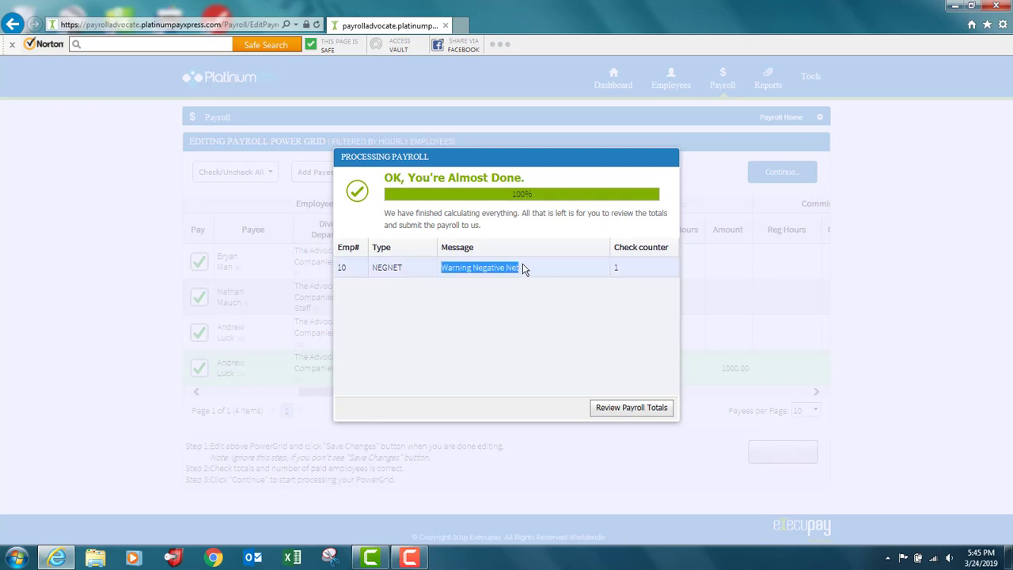
click(642, 413)
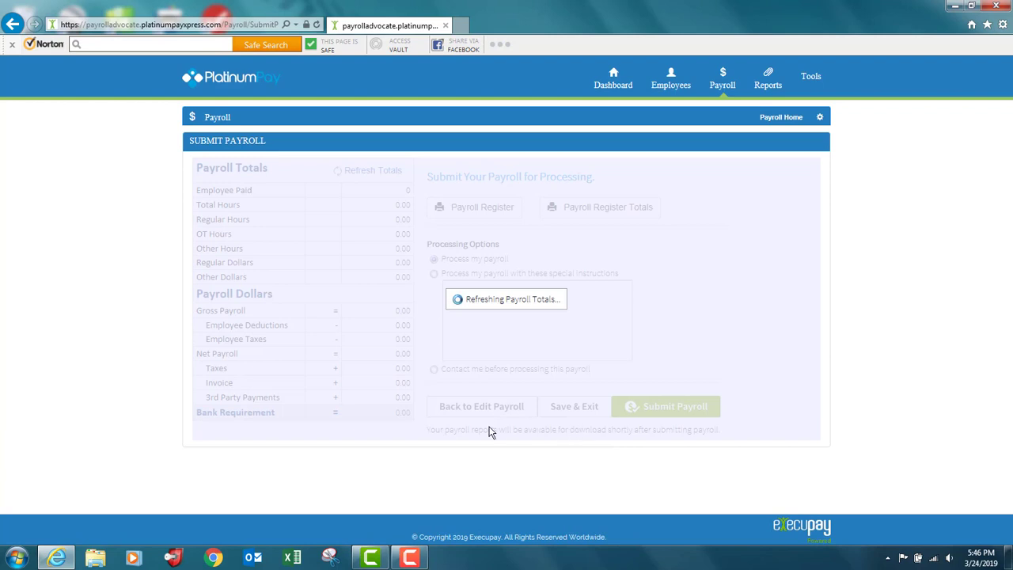
click(410, 557)
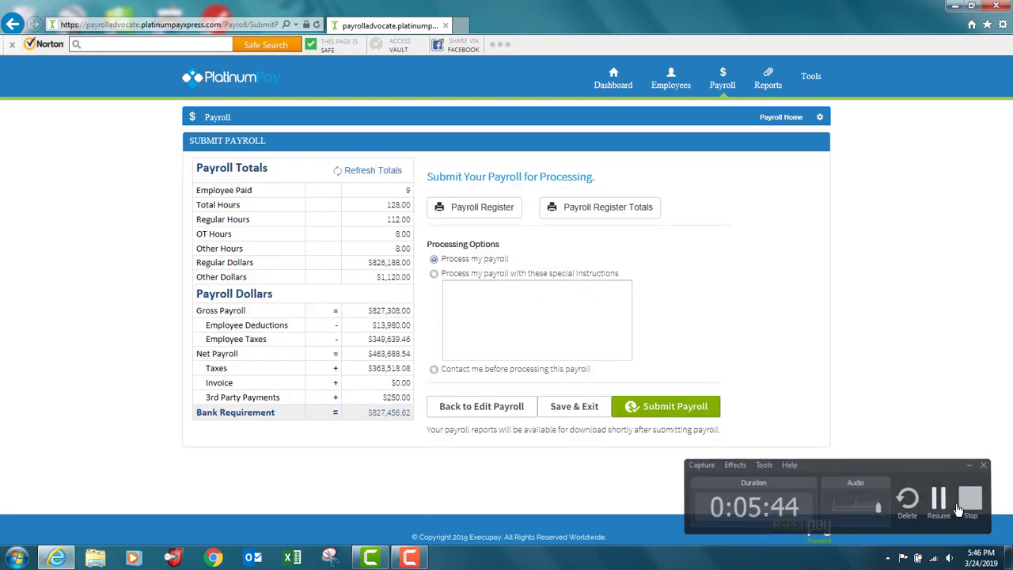
click(959, 508)
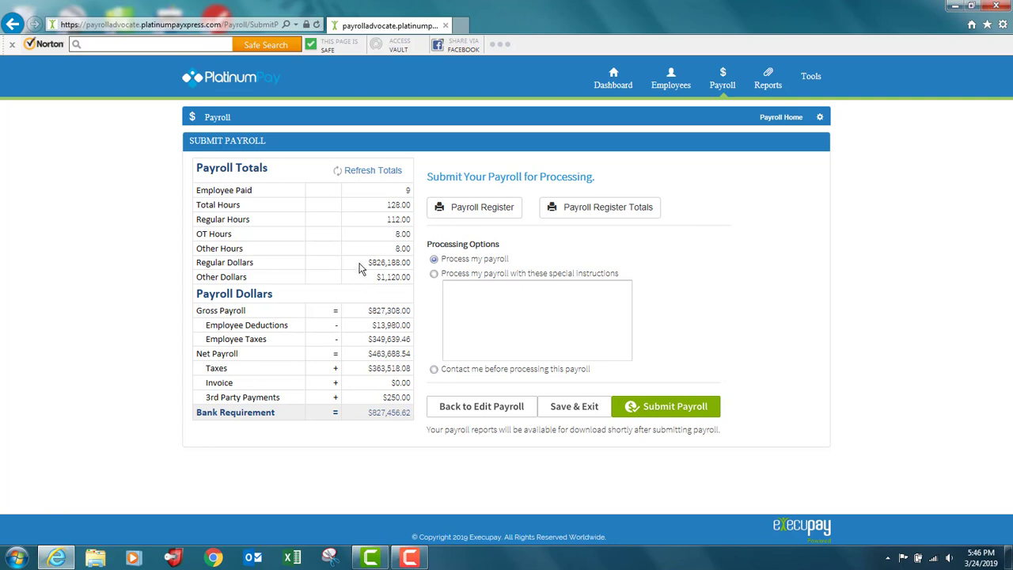
Review the regular and other dollar totals, and choose to process the payroll with special instructions
drag(401, 261, 415, 285)
click(434, 275)
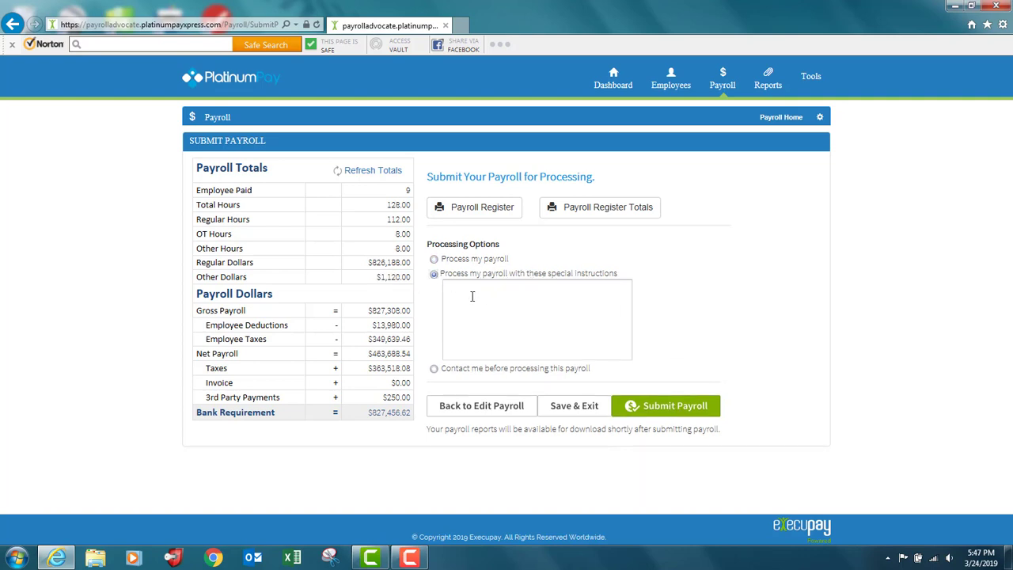
Write a special processing instruction asking to check the named employee's tax rate
click(497, 294)
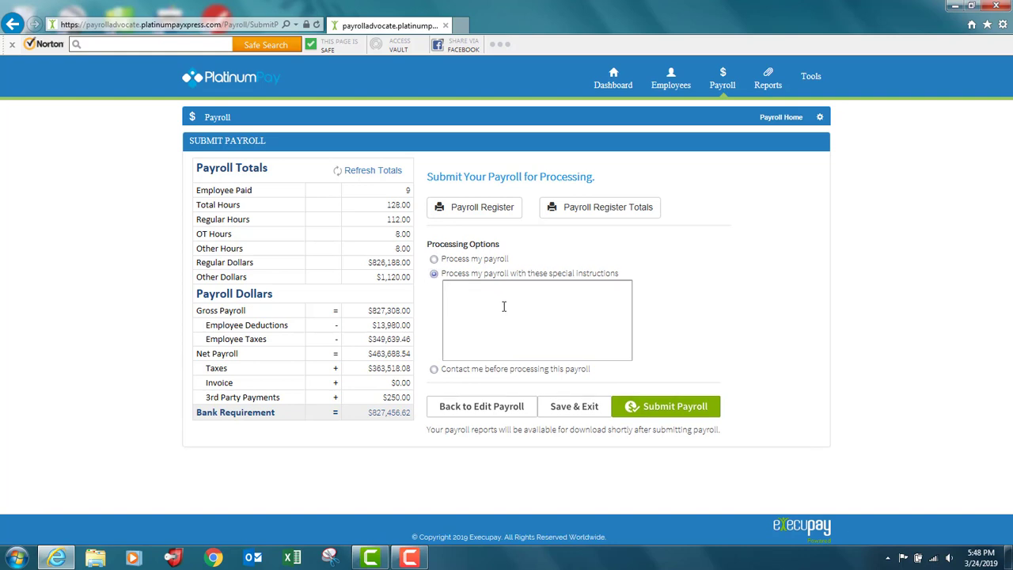
text(Check)
text( Lu)
text(Luck)
text('s ta)
text(x reat)
key(BackSpace)
key(BackSpace)
key(BackSpace)
text(ate)
Choose the "Contact me before processing this payroll" option, then submit the payroll, confirm the submission and dismiss the success message
click(433, 371)
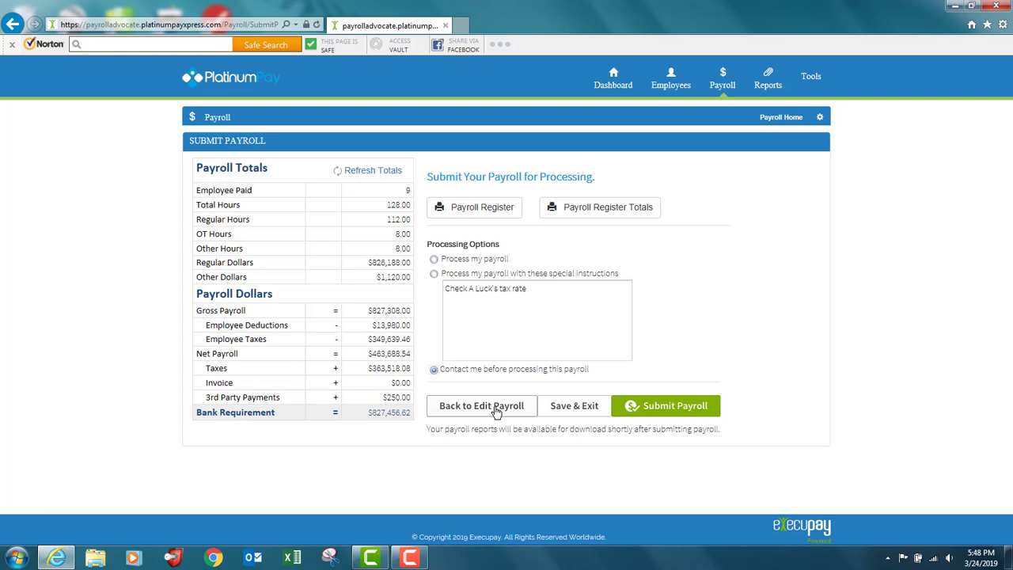
click(678, 407)
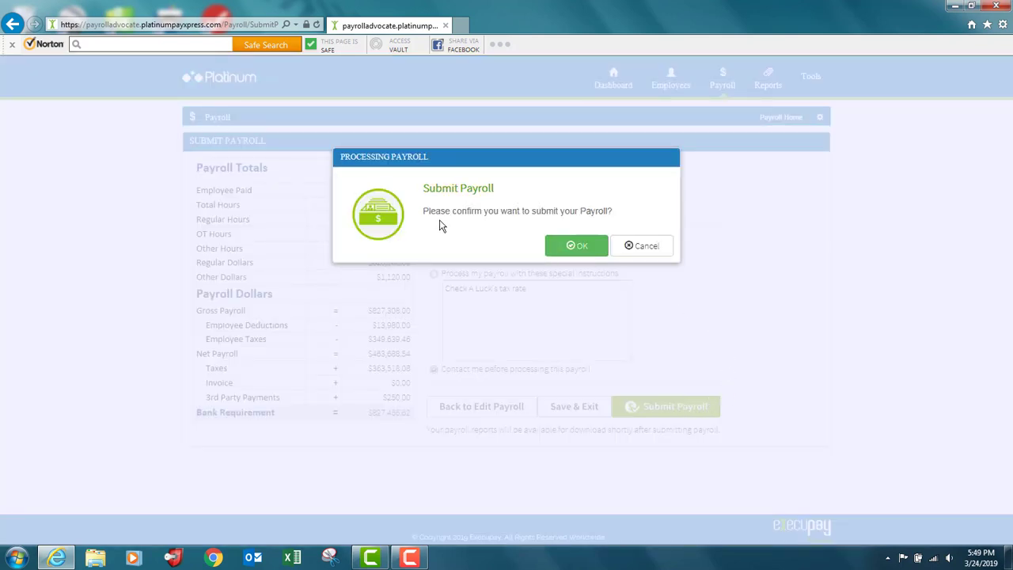
click(575, 247)
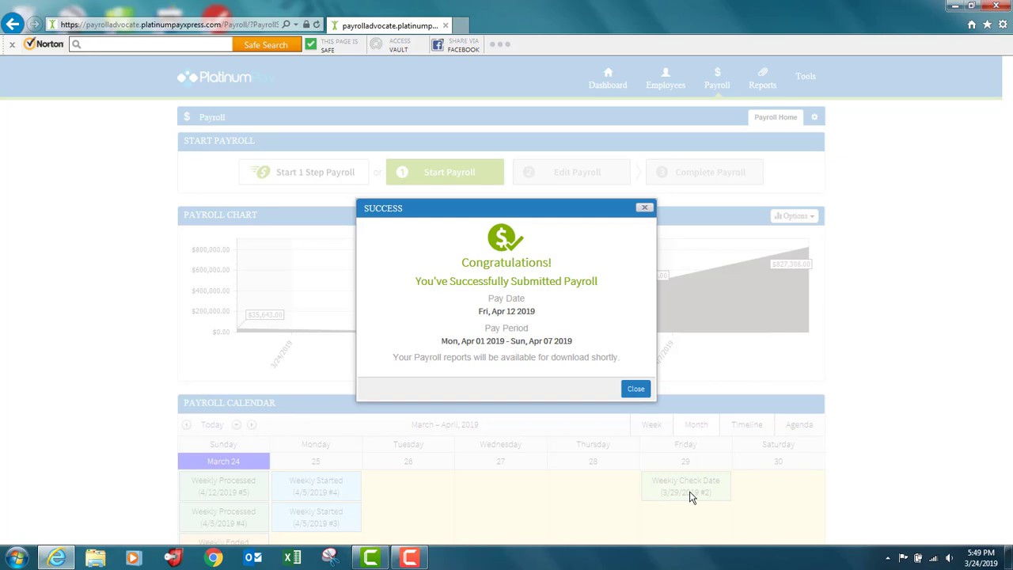
click(638, 391)
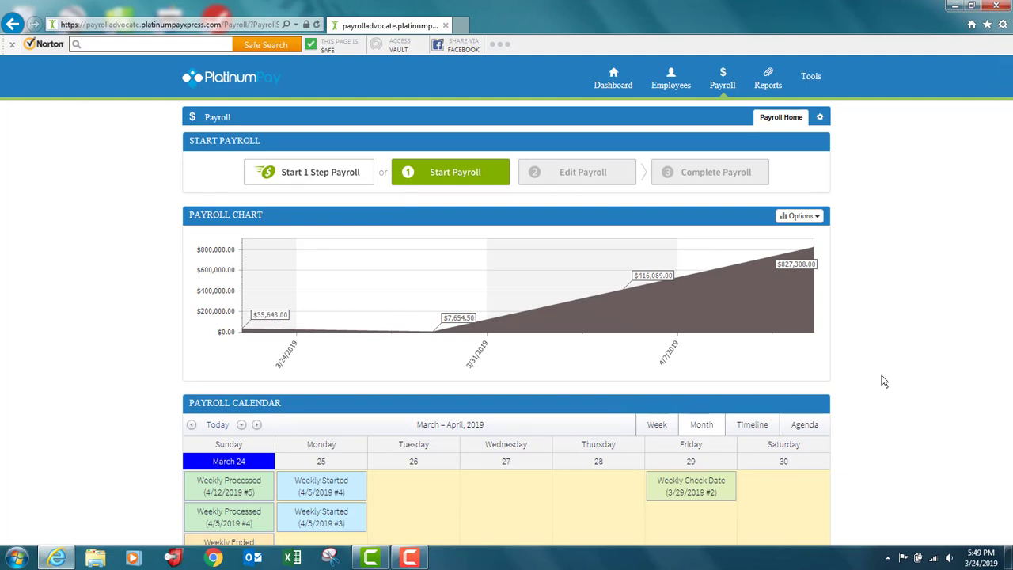
click(409, 558)
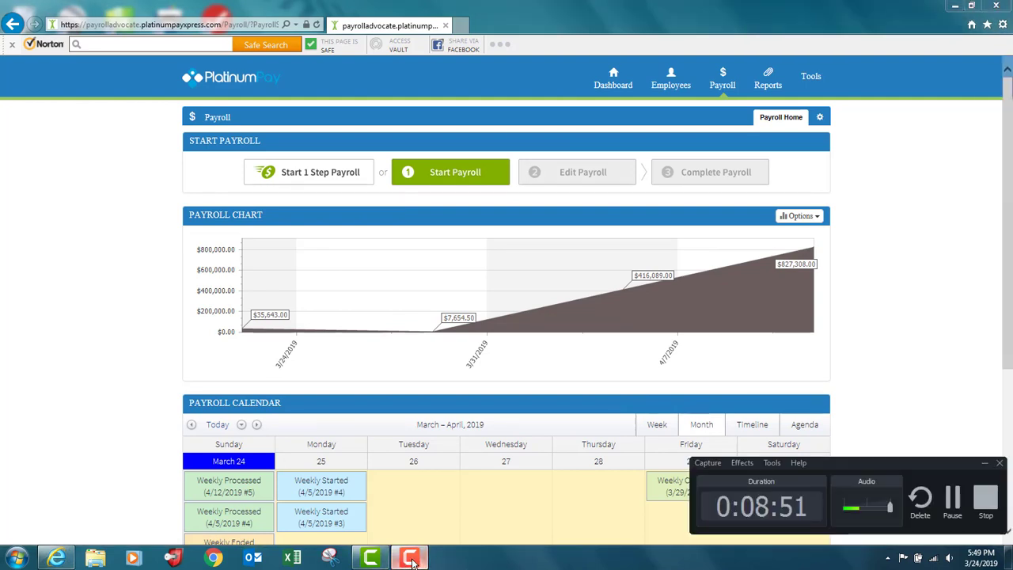